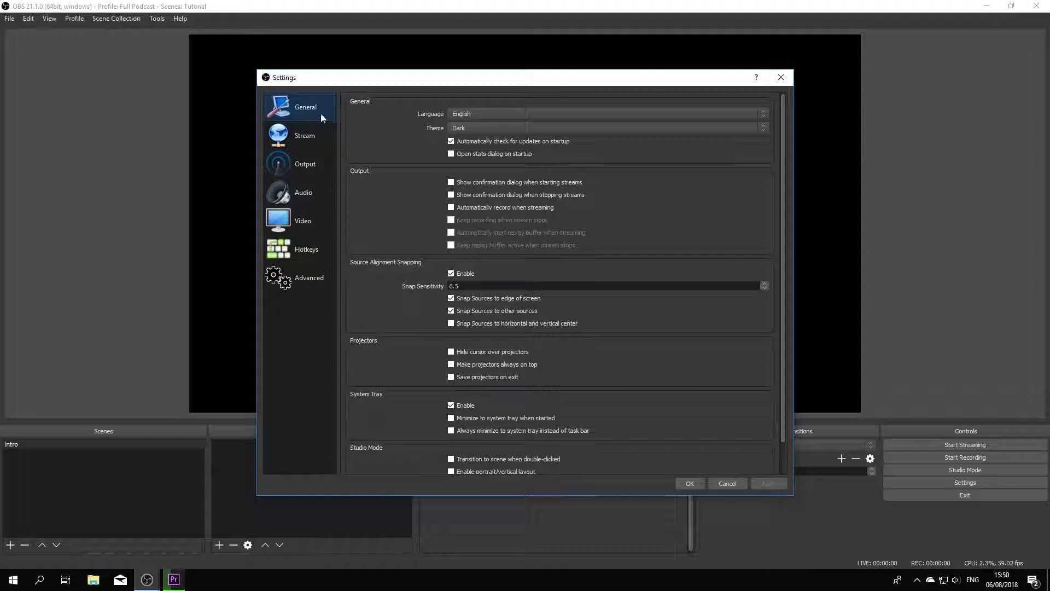
Step: Try the Acri interface theme and switch the theme back to Dark
left_click(495, 126)
left_click(504, 149)
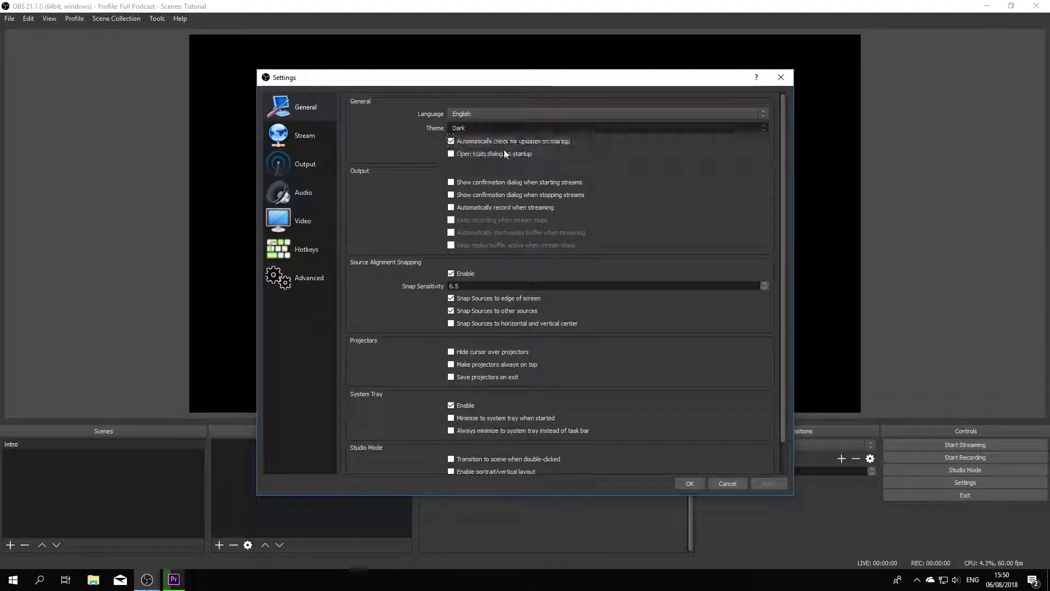
left_click(494, 130)
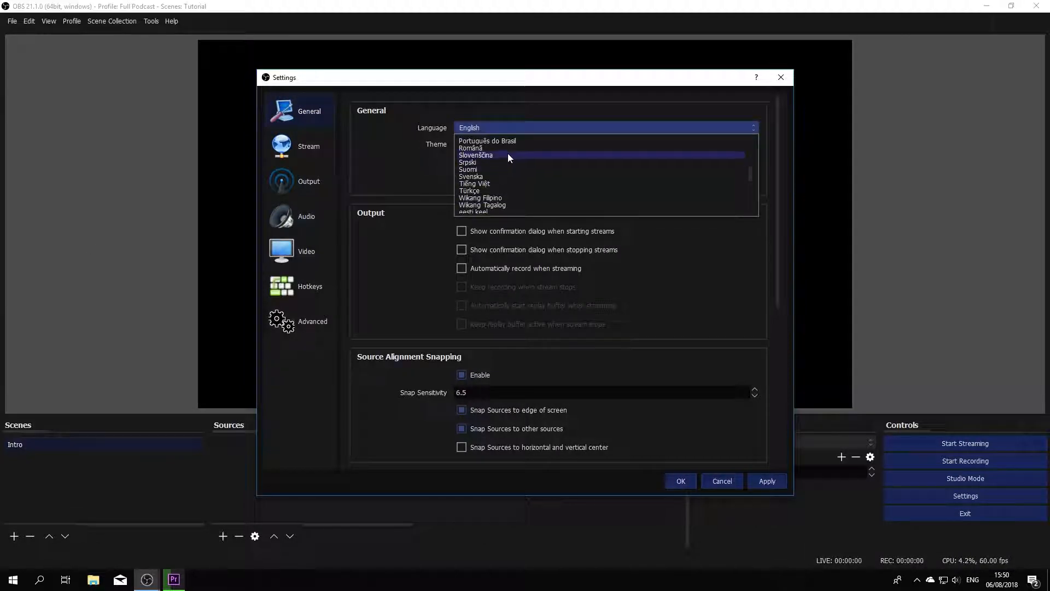
left_click(835, 148)
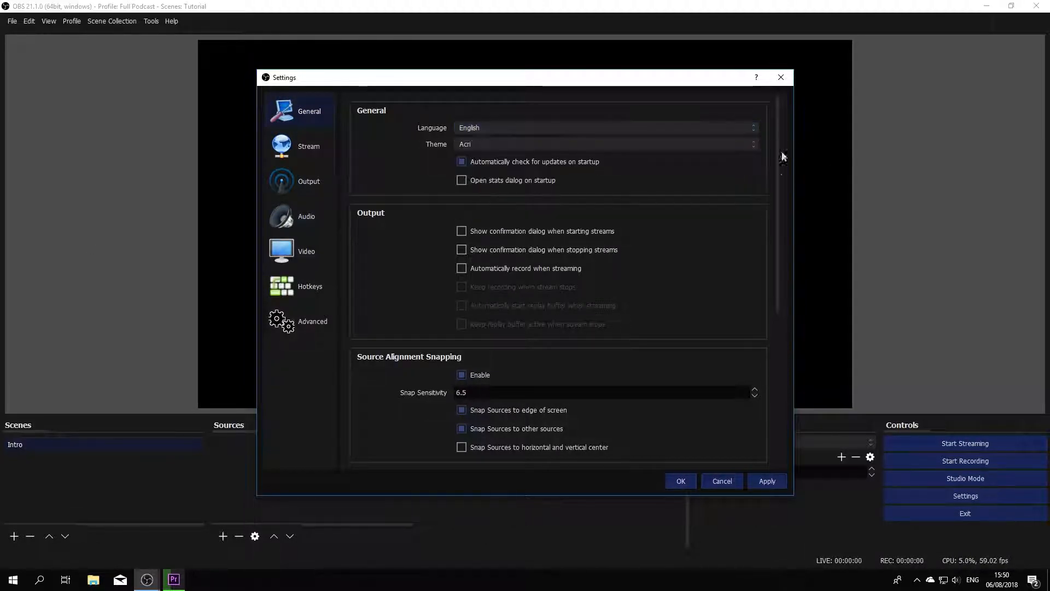
left_click(510, 144)
left_click(503, 164)
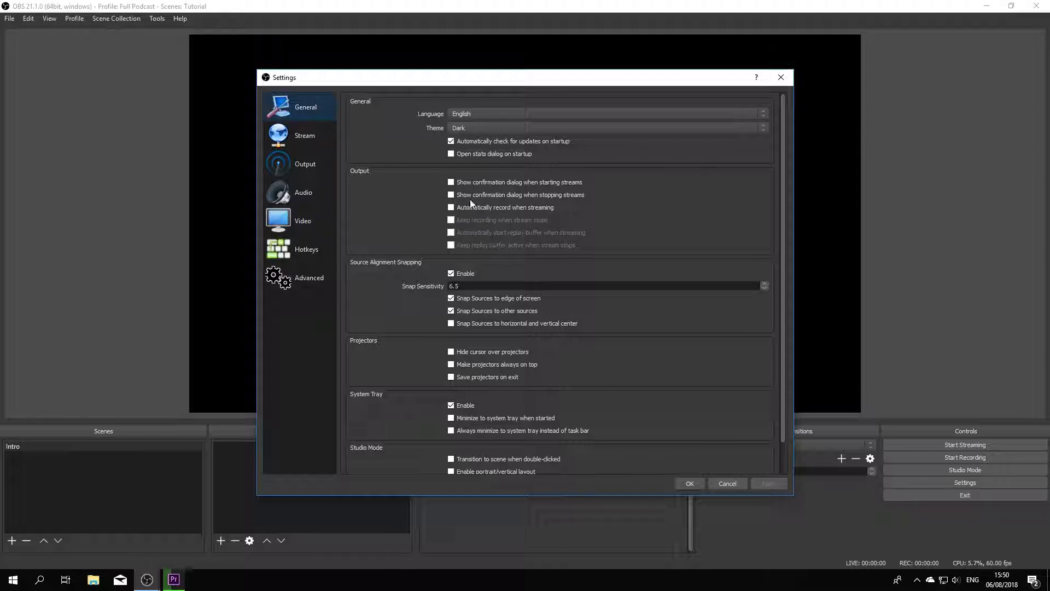
Step: Look through the remaining General options and view the Stream service settings
scroll(492, 254, "down", 4)
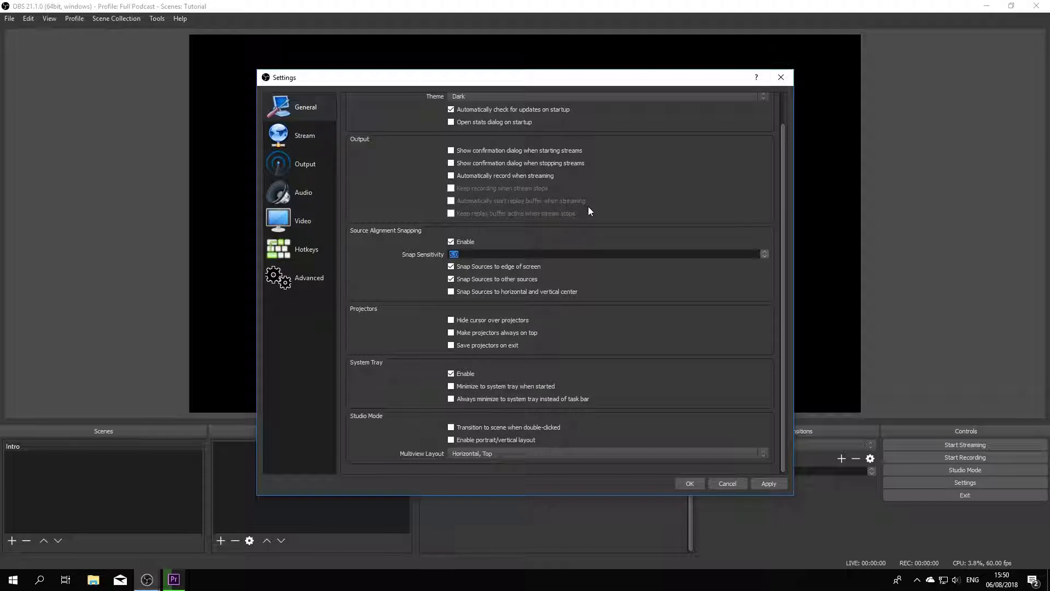
scroll(634, 228, "up", 2)
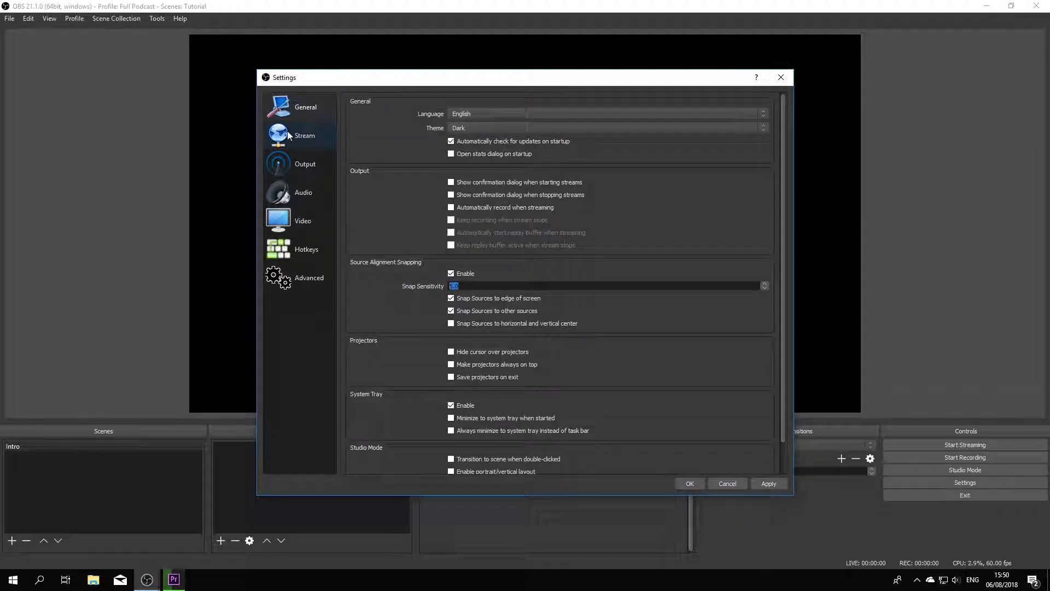
left_click(313, 134)
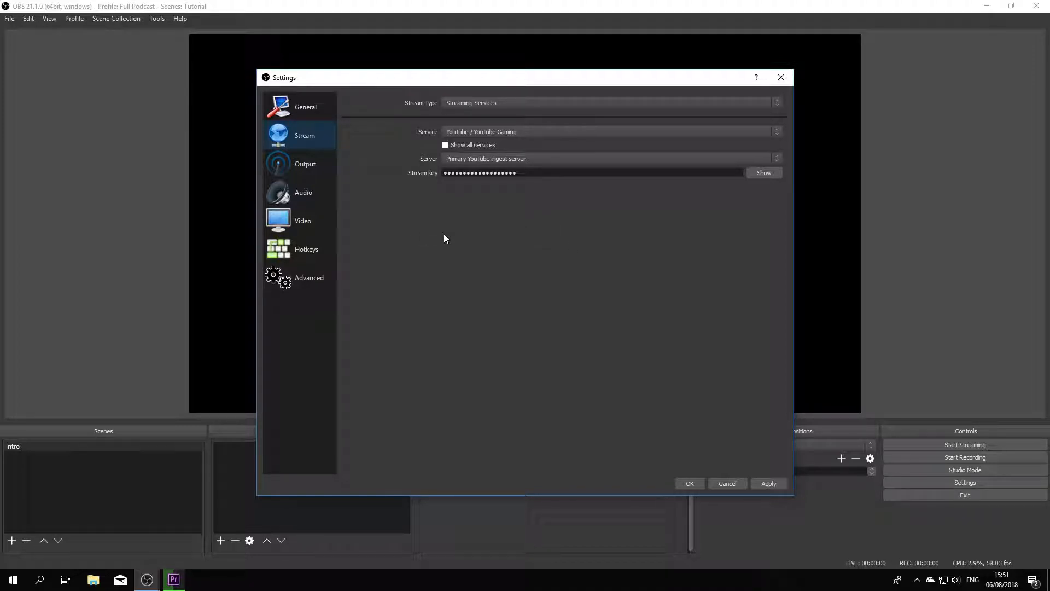
Step: Compare the Simple and Advanced output modes in the Output settings, ending on Advanced
left_click(304, 165)
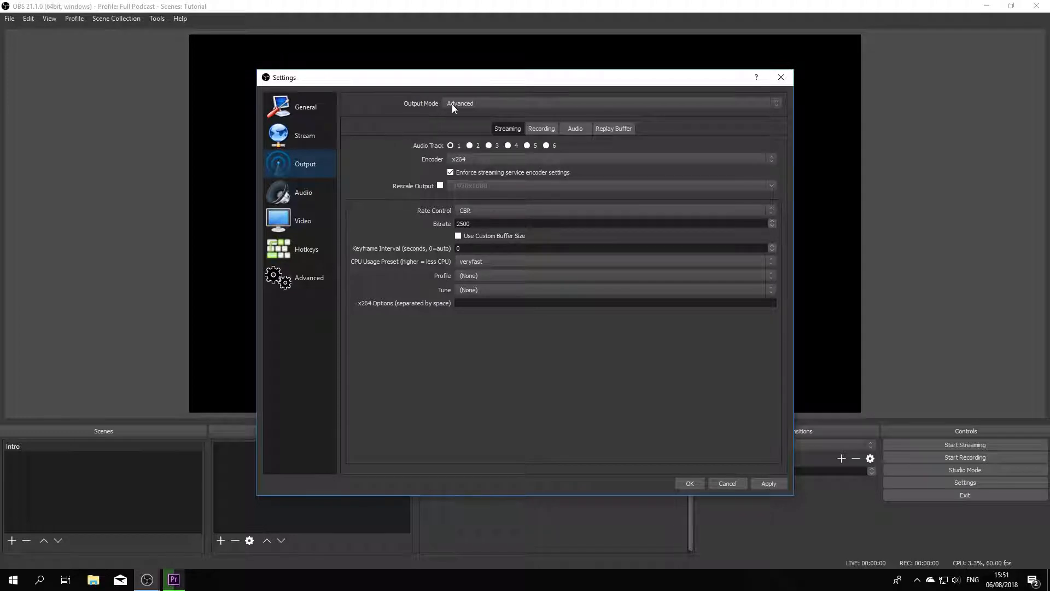
left_click(470, 104)
left_click(470, 117)
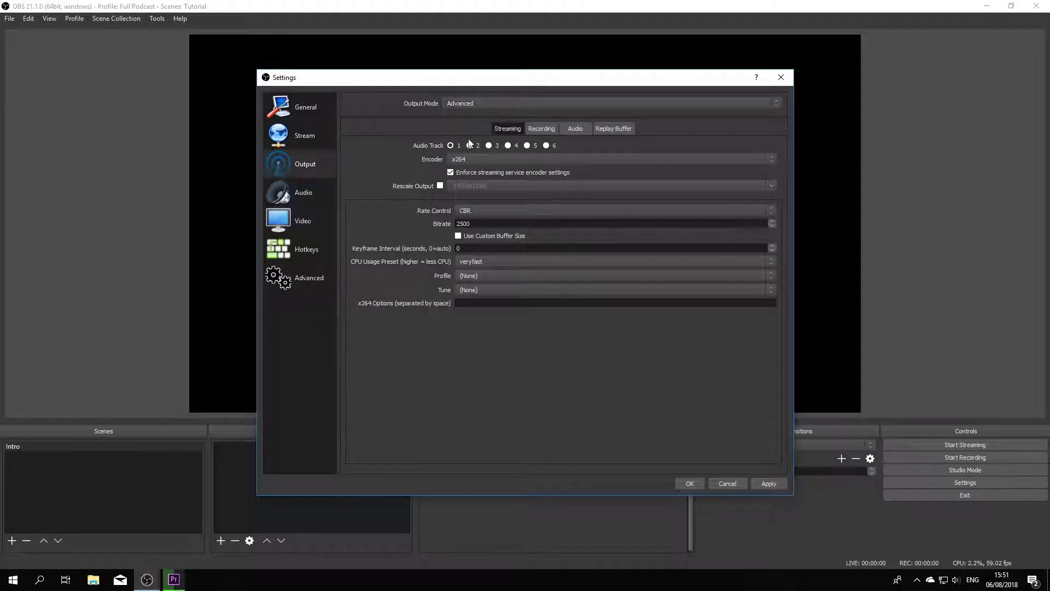
left_click(468, 104)
left_click(474, 109)
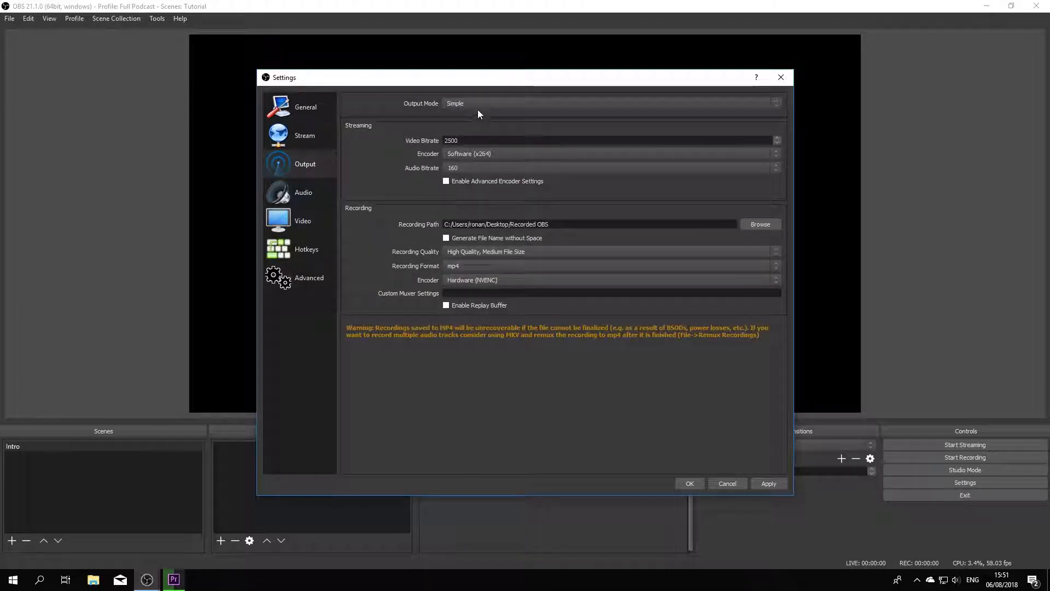
left_click(481, 104)
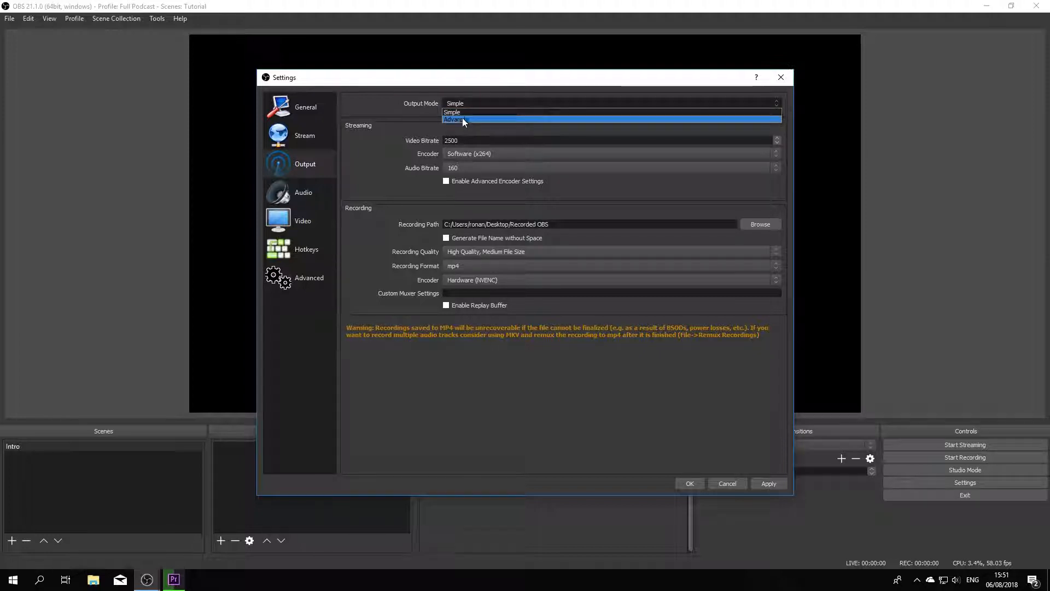
left_click(462, 117)
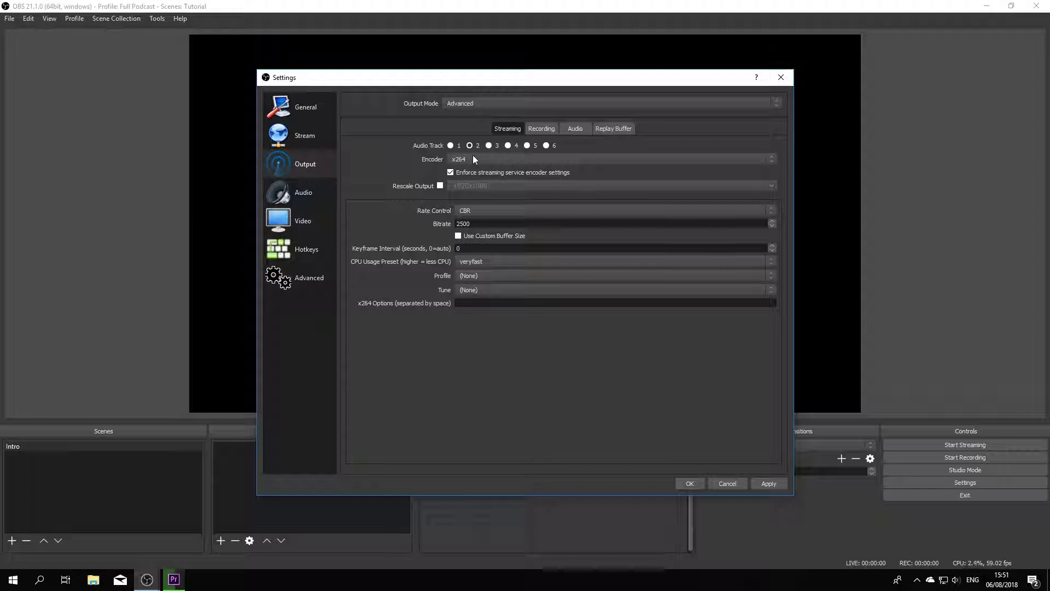
Step: Set the streaming output to audio track 1, the x264 encoder and CBR rate control
left_click(450, 145)
left_click(471, 158)
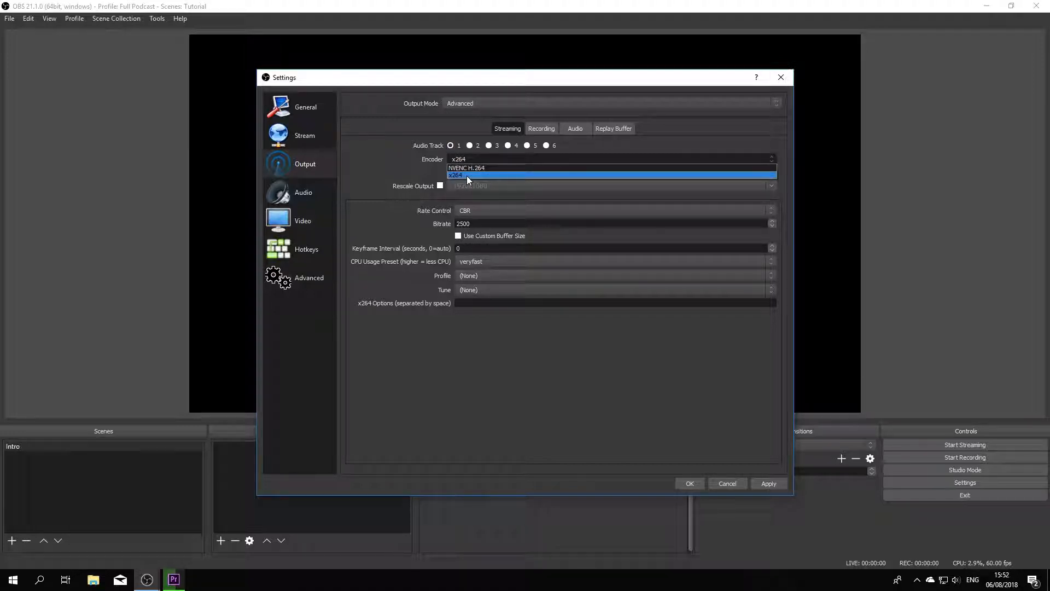
left_click(467, 175)
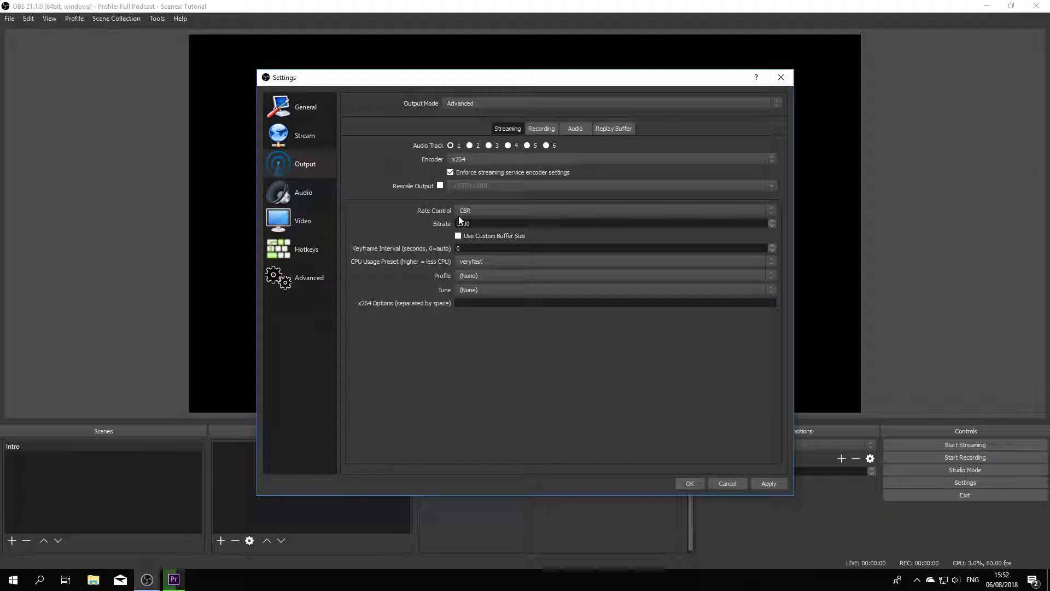
left_click(490, 211)
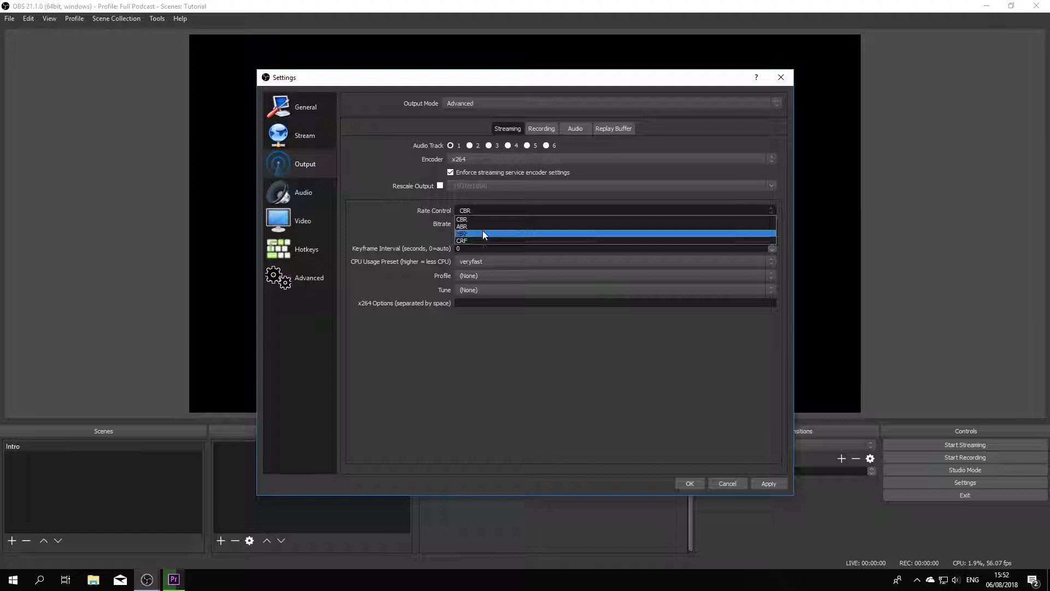
left_click(487, 221)
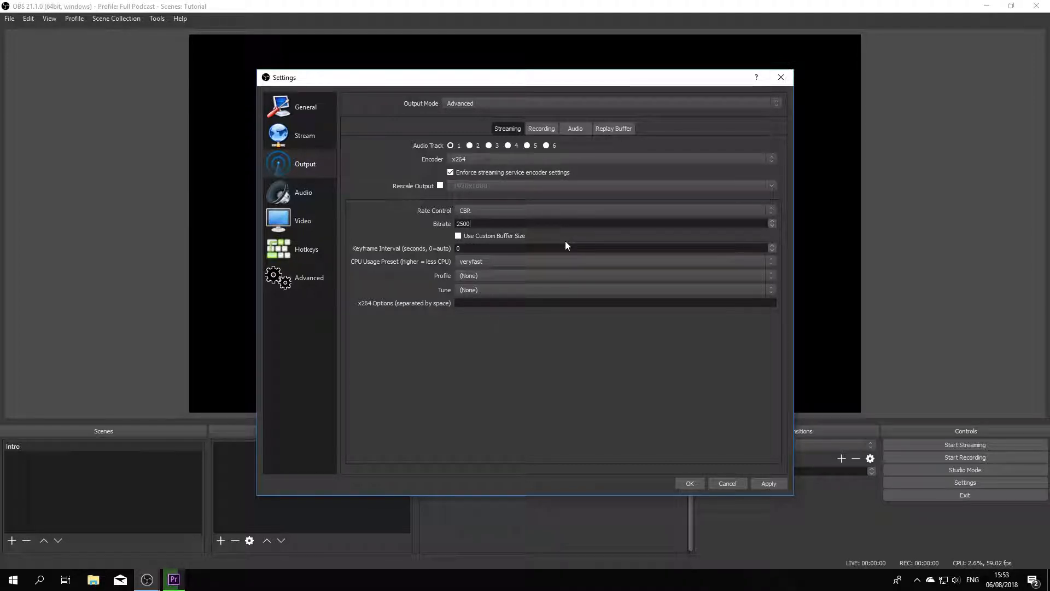
Step: Set the recording output's type to Standard and its recording format to mp4
left_click(544, 128)
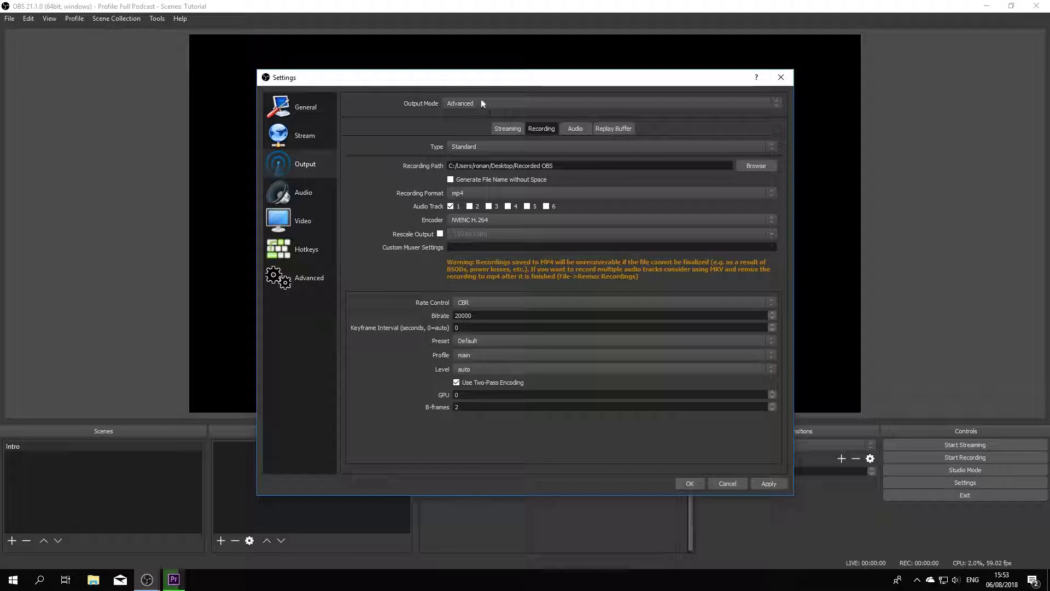
left_click(476, 143)
left_click(476, 144)
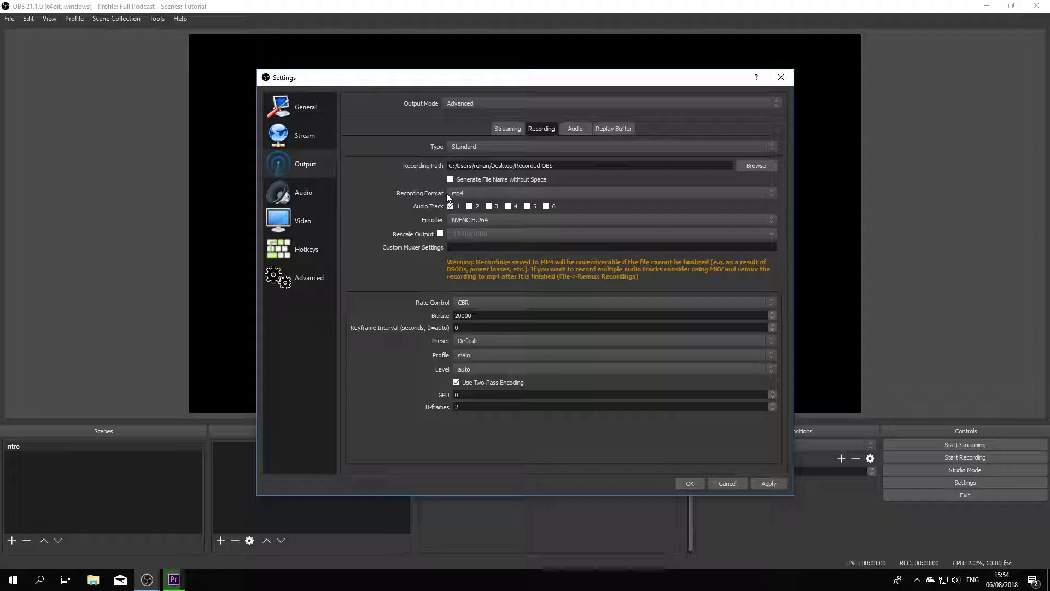
left_click(474, 193)
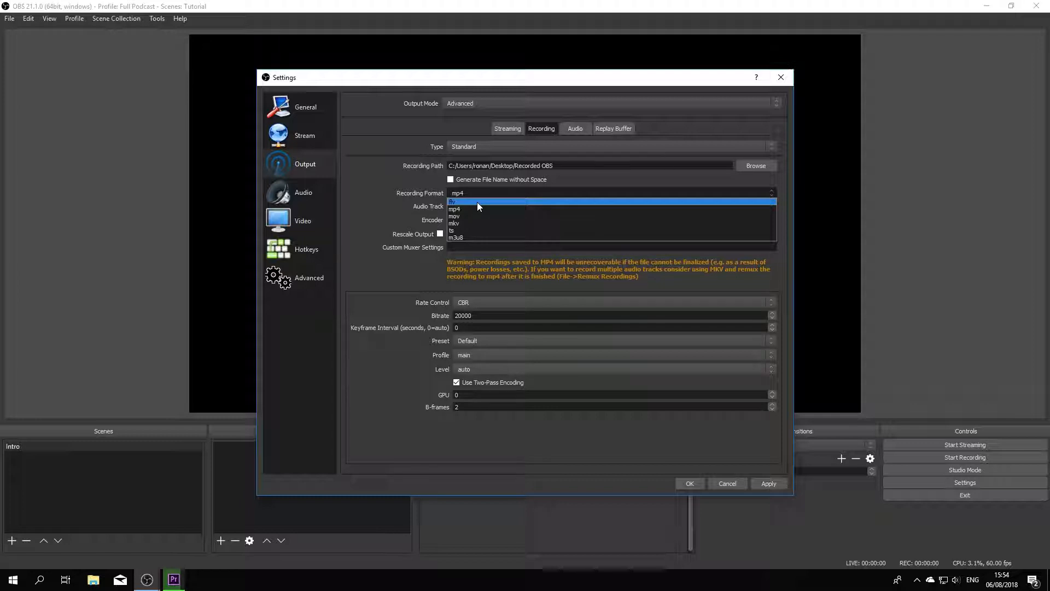
left_click(474, 207)
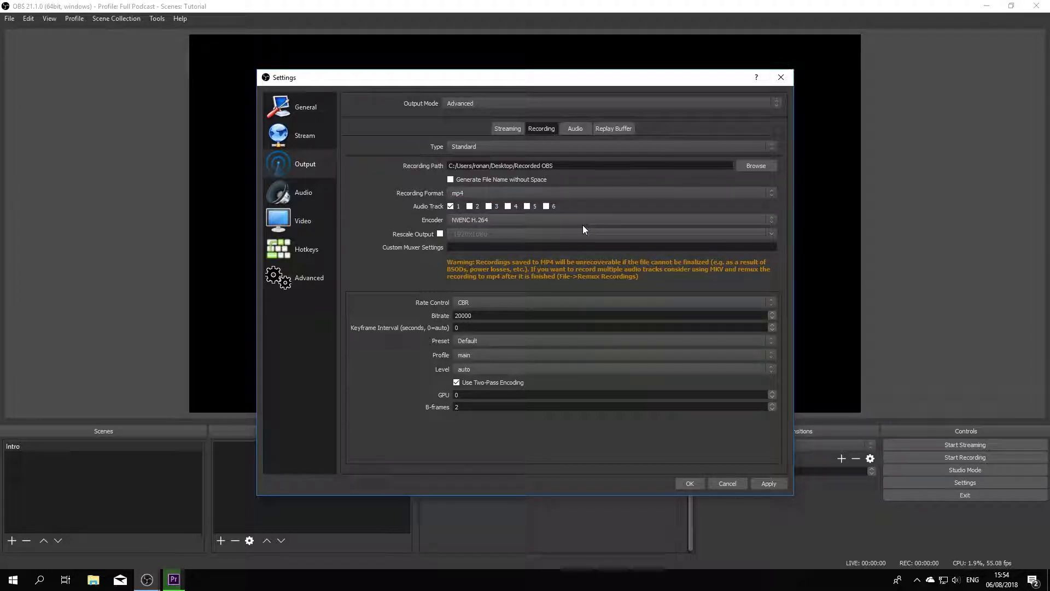
left_click(552, 193)
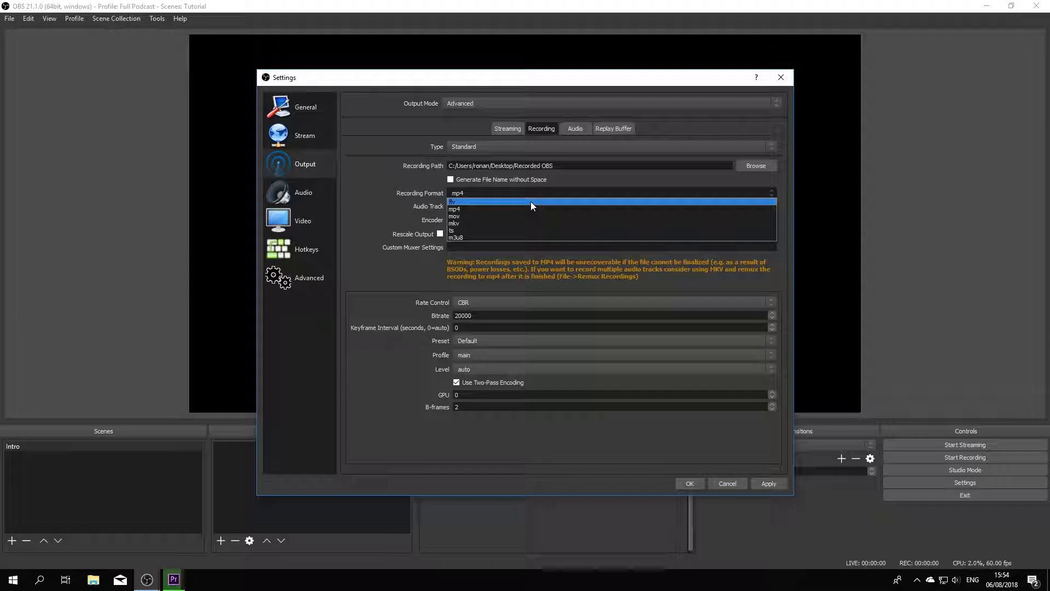
left_click(494, 208)
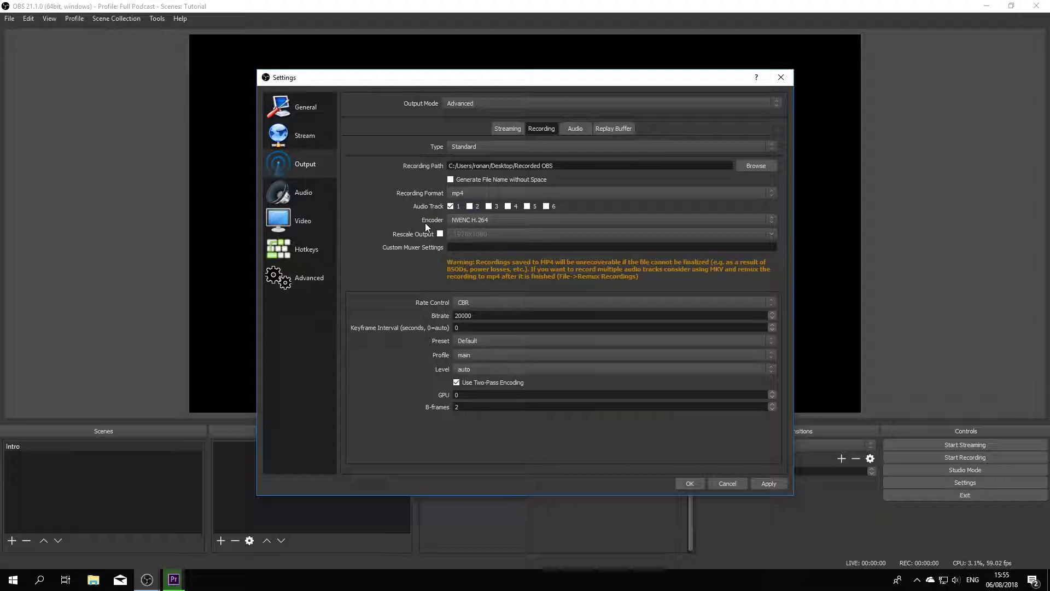
Step: Set the recording encoder to NVENC H.264 with CBR rate control
left_click(493, 219)
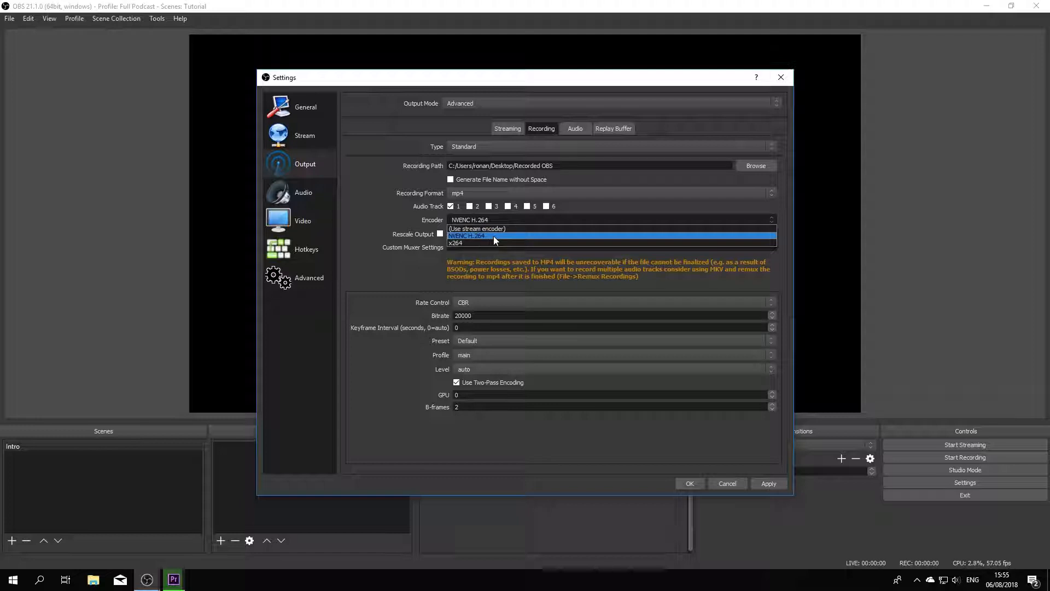
left_click(493, 235)
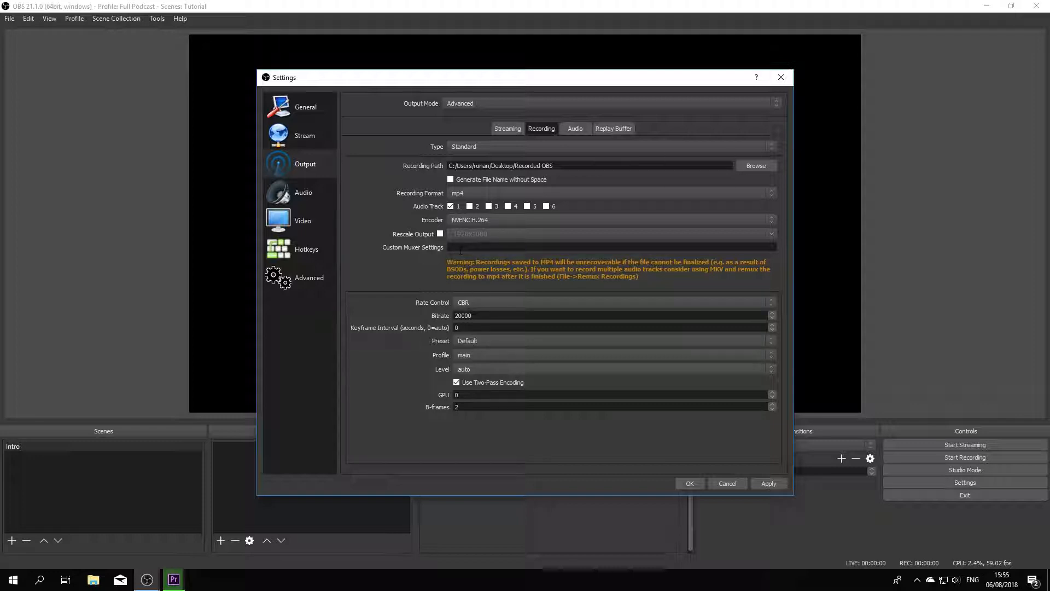
left_click(468, 300)
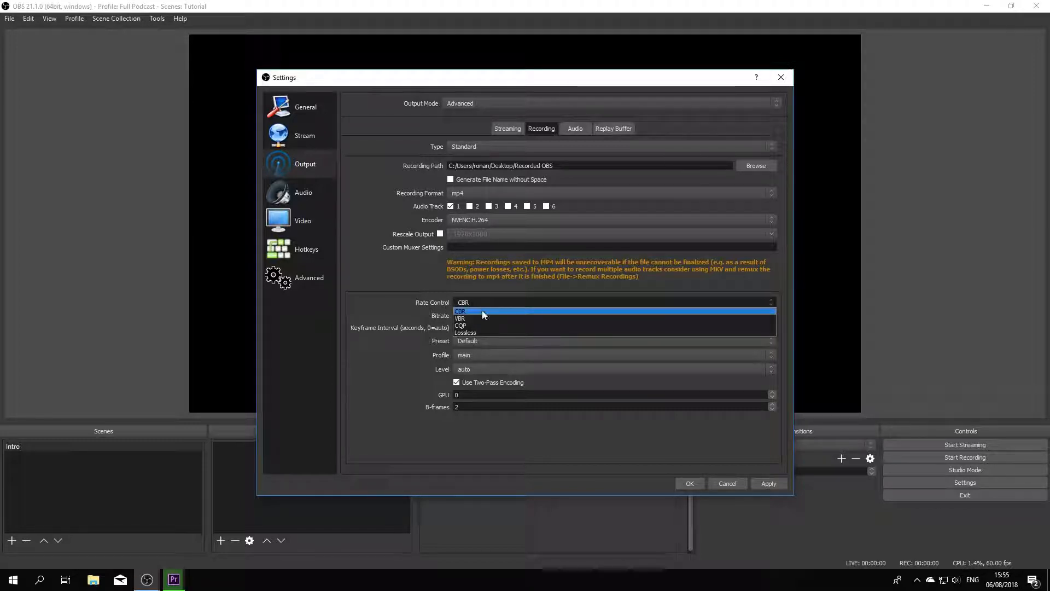
left_click(469, 311)
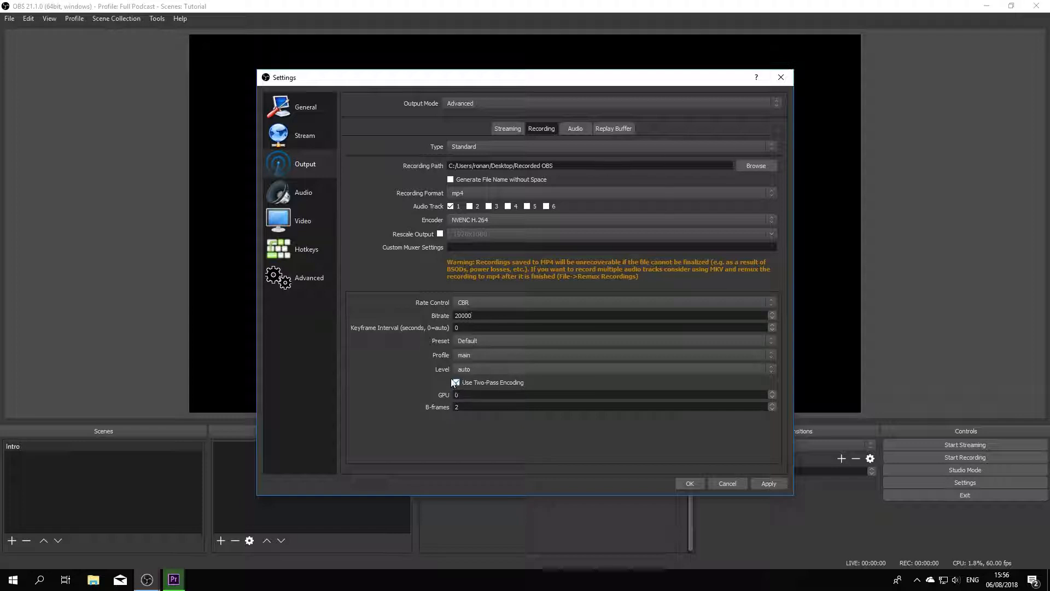
Step: Examine the Audio settings' sample rate, channel and desktop audio device choices
left_click(301, 193)
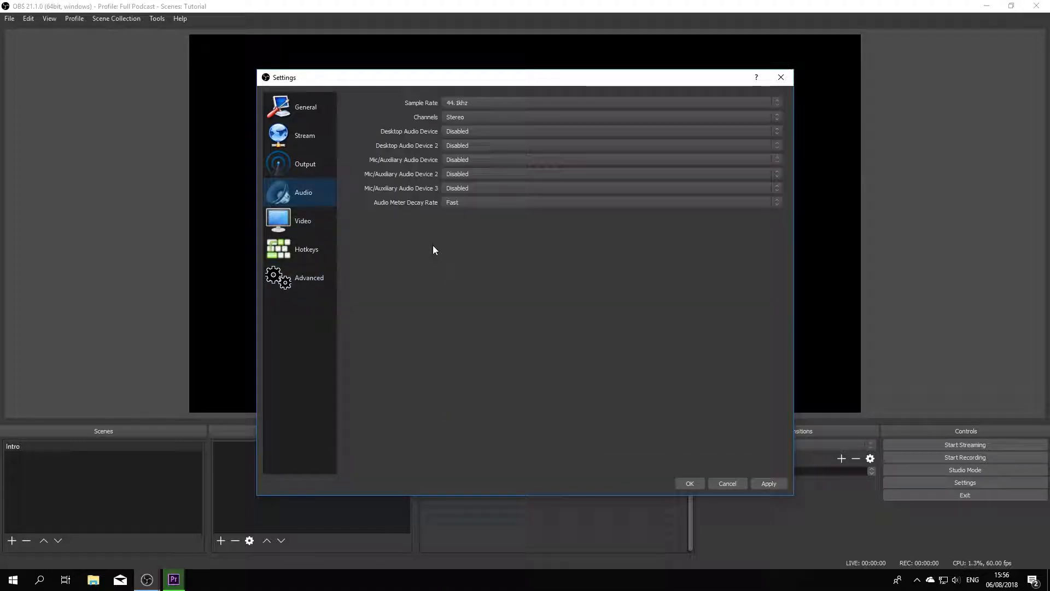
left_click(489, 103)
left_click(490, 100)
left_click(480, 117)
left_click(481, 116)
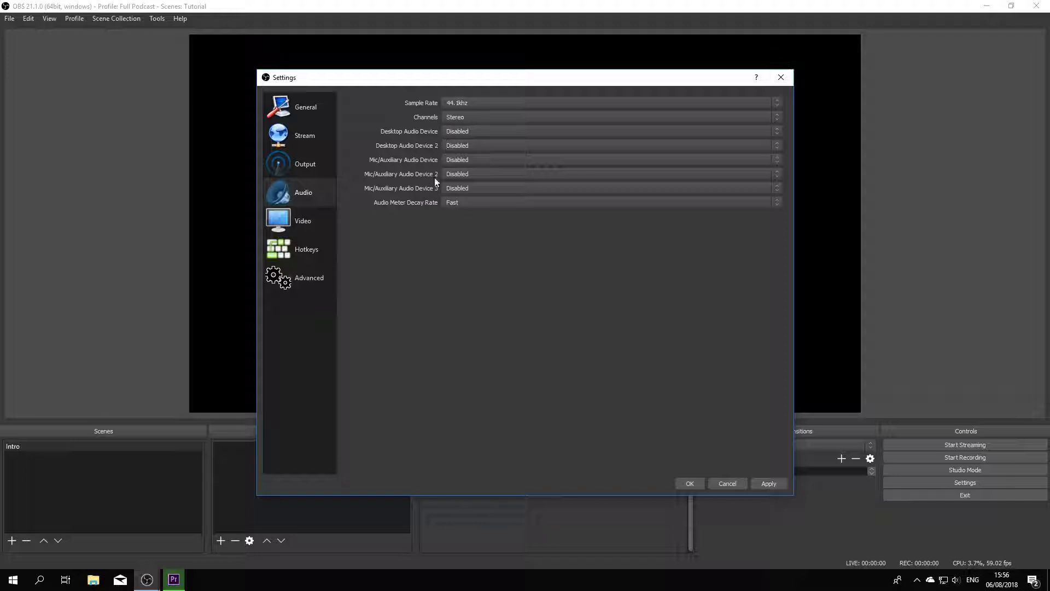
left_click(474, 131)
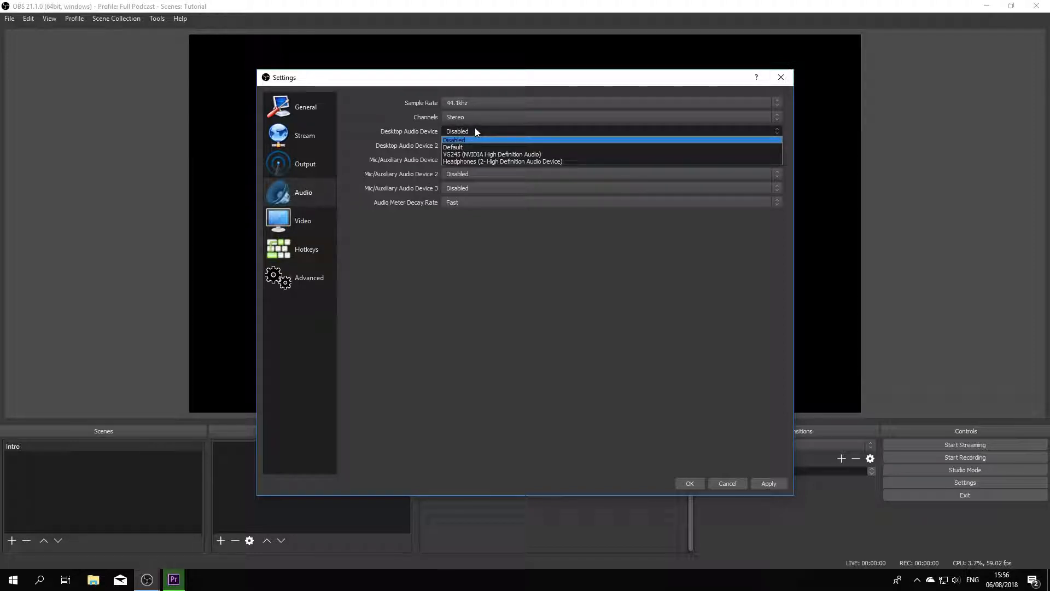
left_click(475, 131)
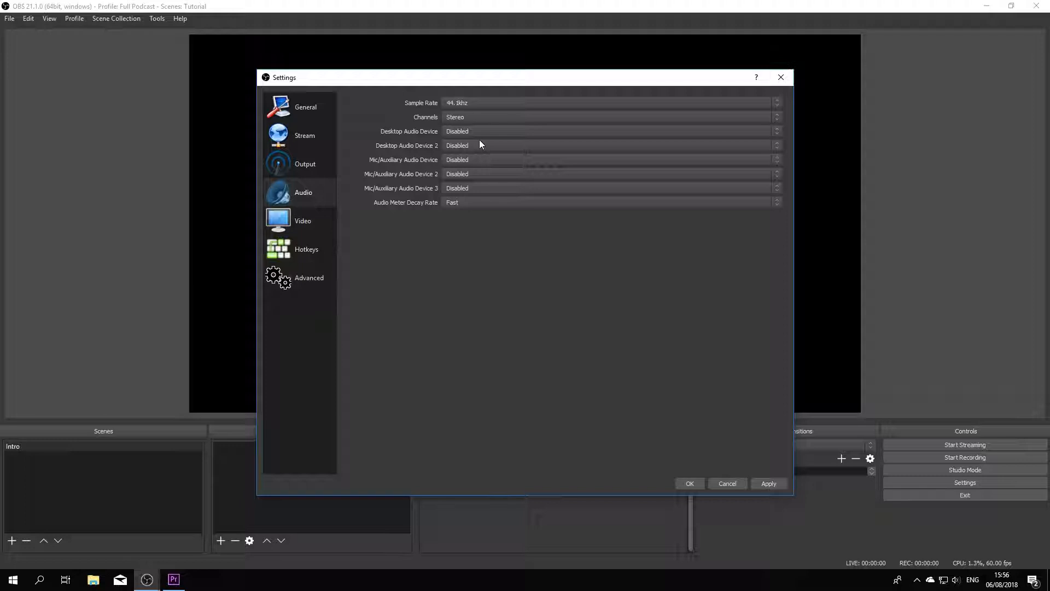
Step: Try Line In (2- High Definition Audio Device) as the first mic/auxiliary device and return it to Disabled
left_click(487, 159)
left_click(491, 181)
left_click(495, 160)
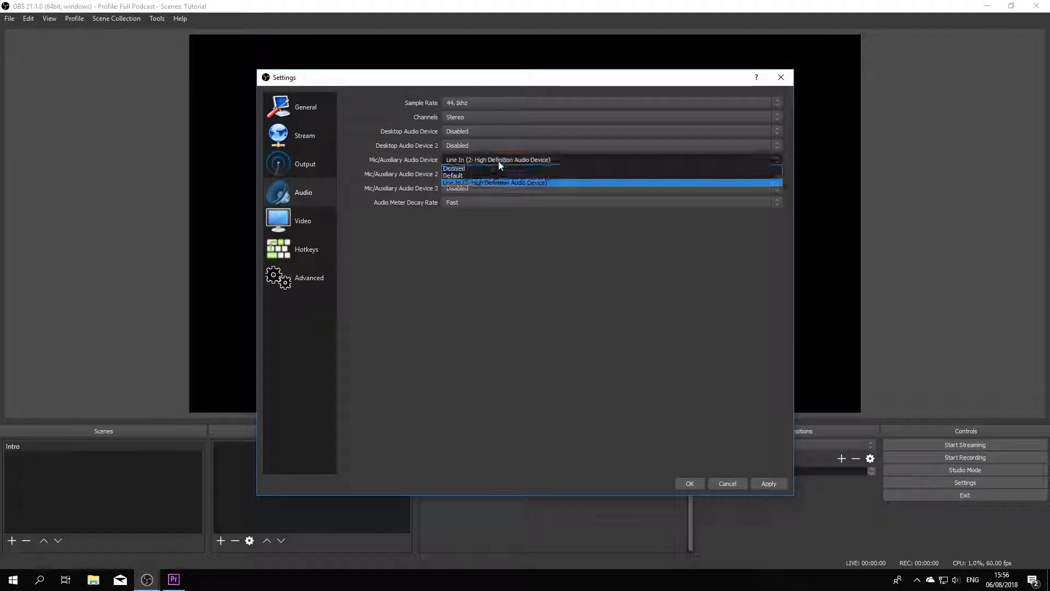
left_click(482, 168)
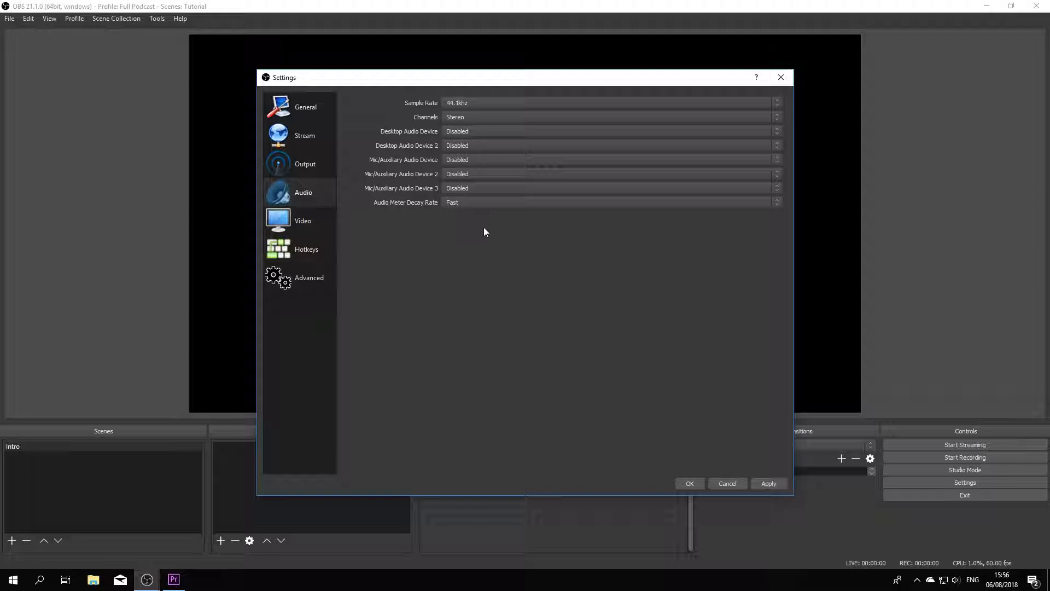
Step: View the Video settings and examine the available common FPS values
left_click(319, 221)
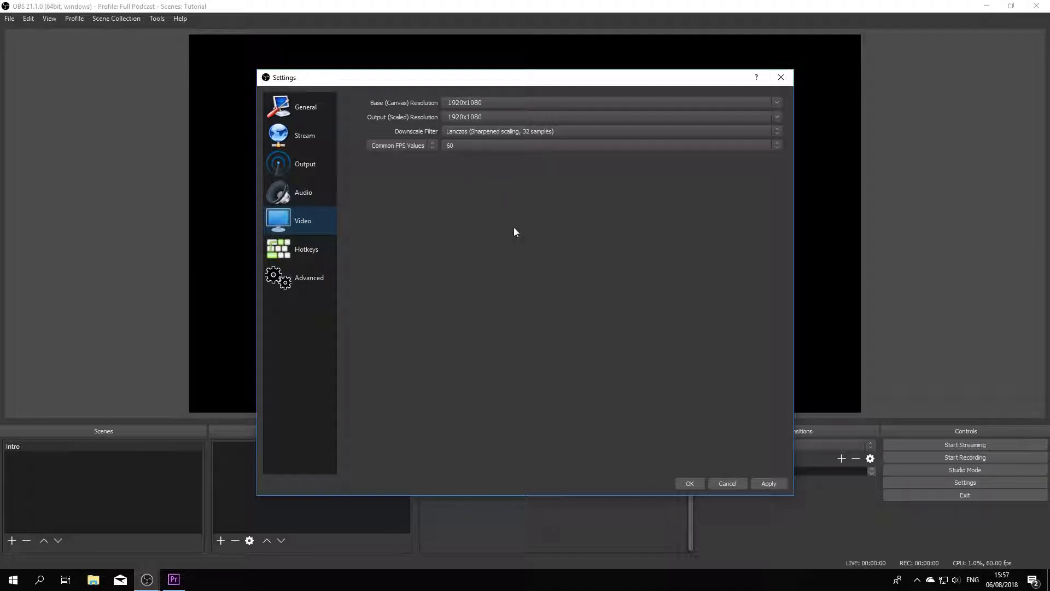
left_click(480, 149)
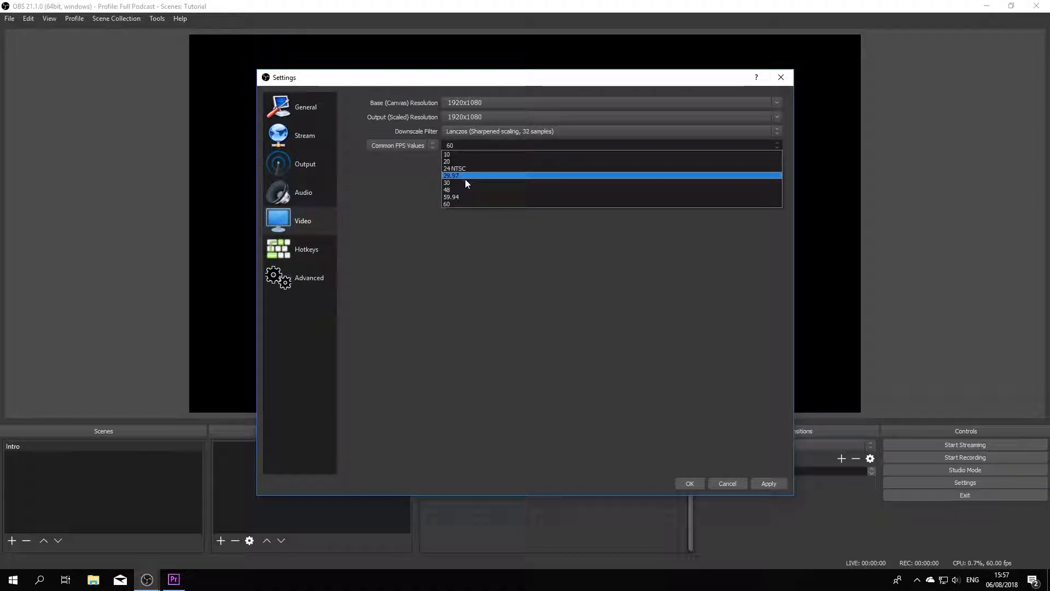
left_click(395, 180)
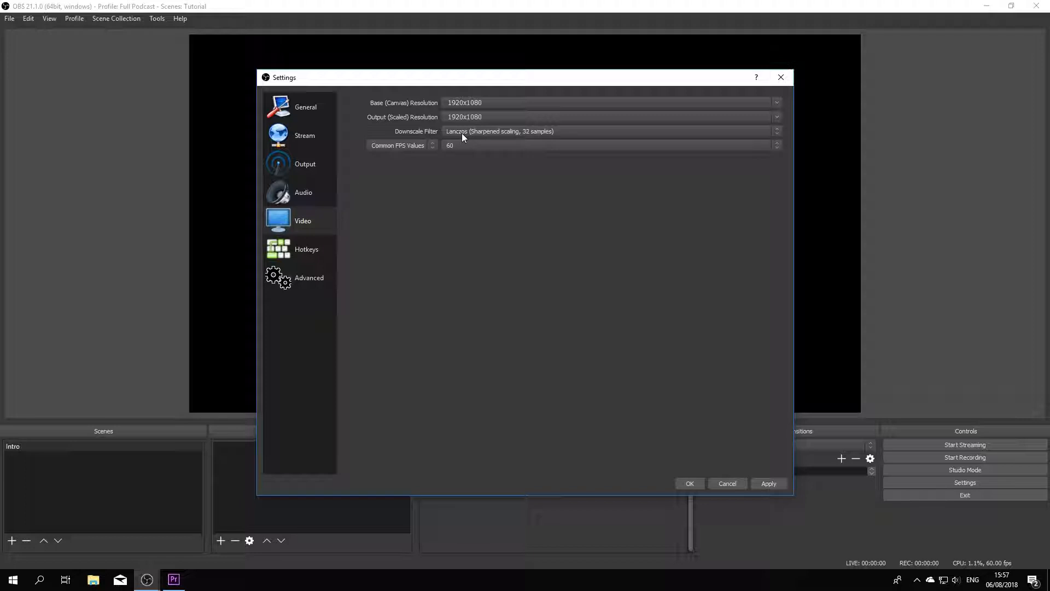
Step: Select Lanczos (Sharpened scaling, 32 samples) as the downscale filter and view the Hotkeys settings
left_click(484, 132)
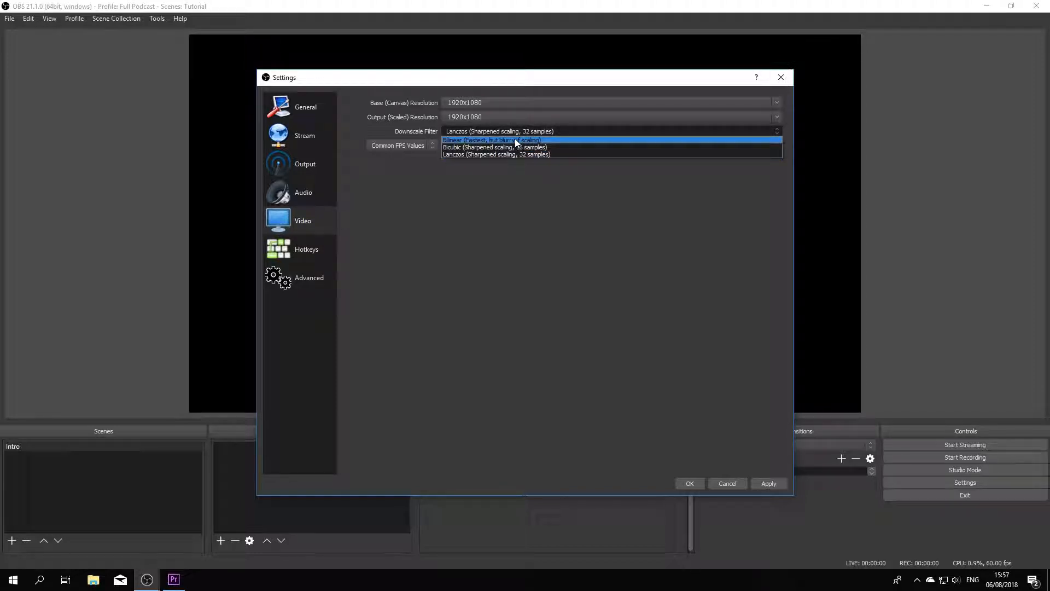
left_click(488, 155)
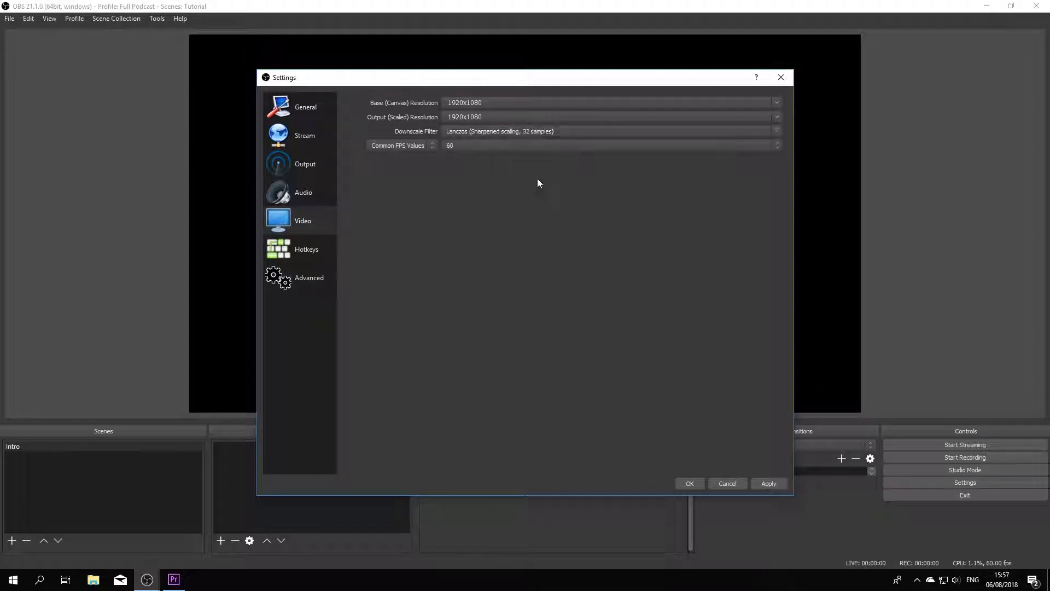
left_click(317, 251)
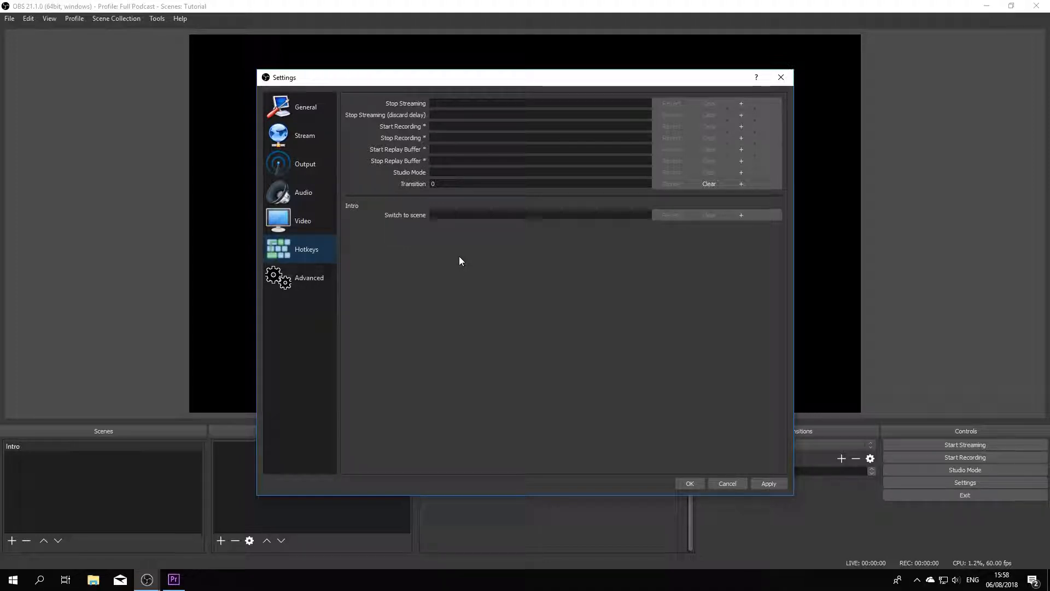
Step: In the Advanced settings, examine the process priority choices and select Normal
left_click(294, 280)
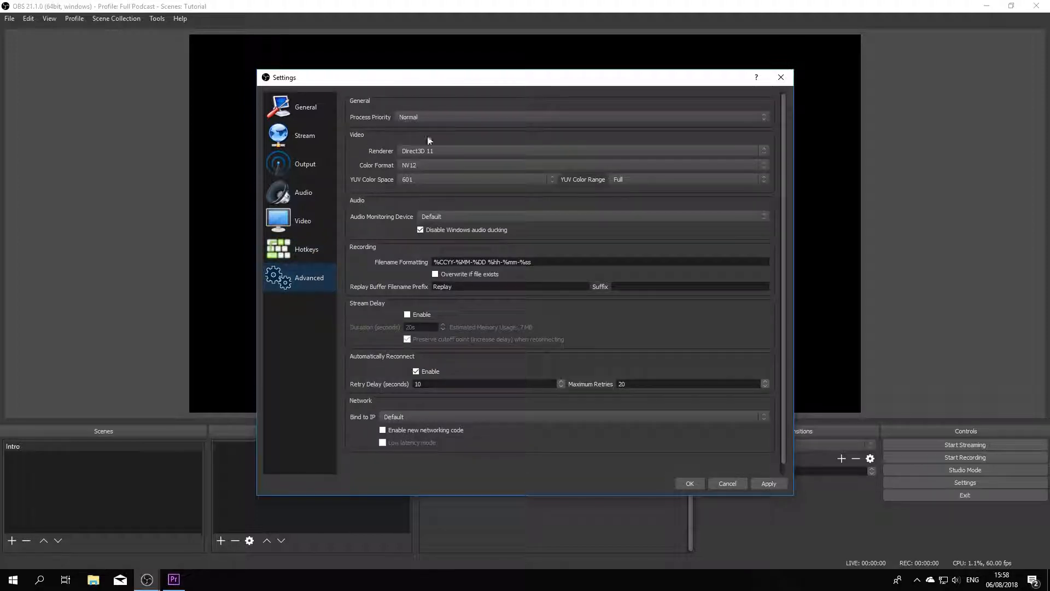
left_click(447, 115)
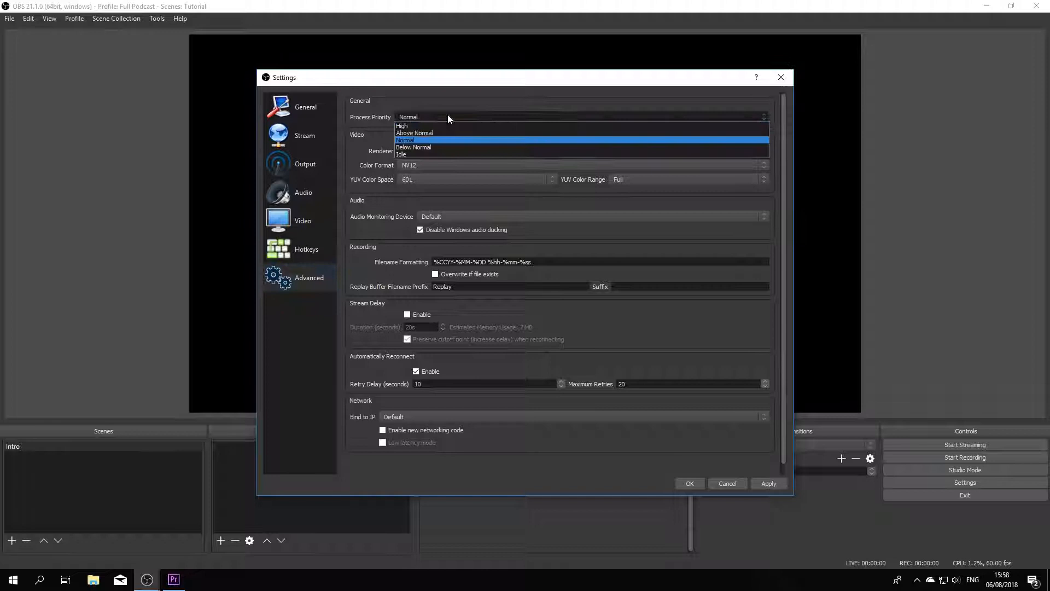
left_click(426, 139)
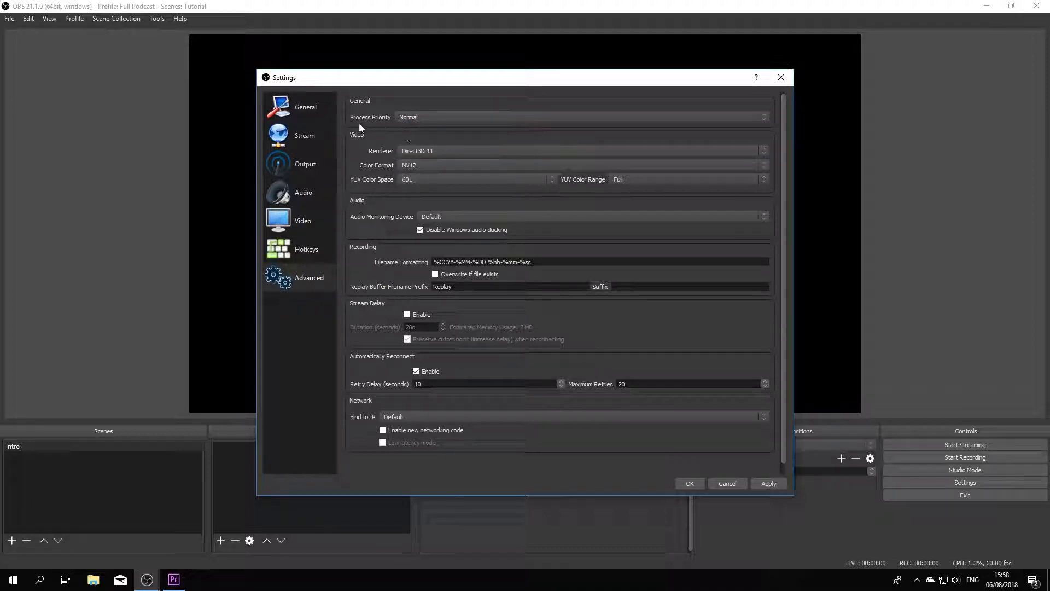
left_click(428, 117)
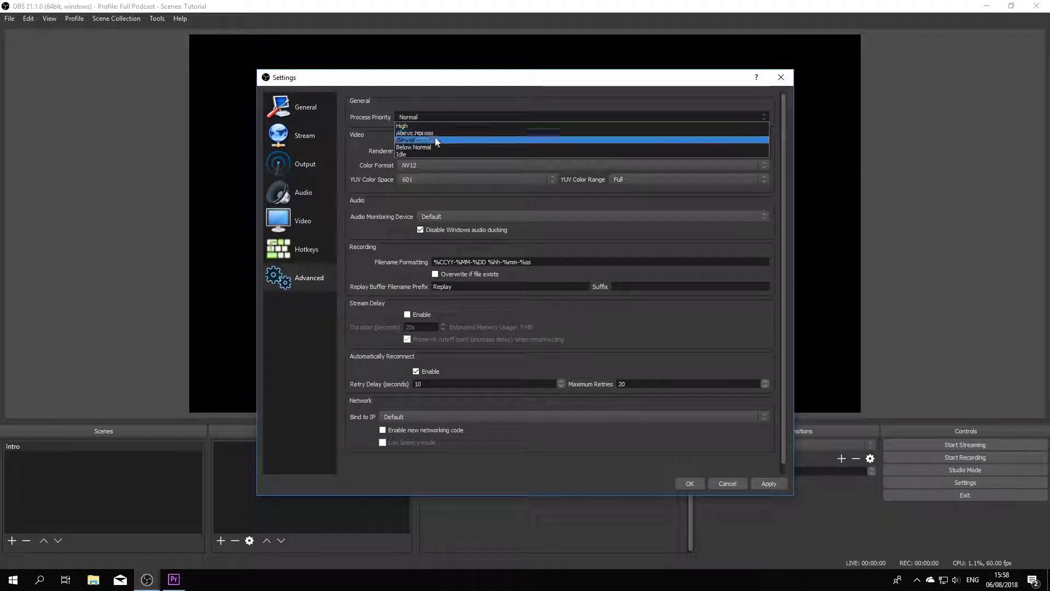
left_click(446, 140)
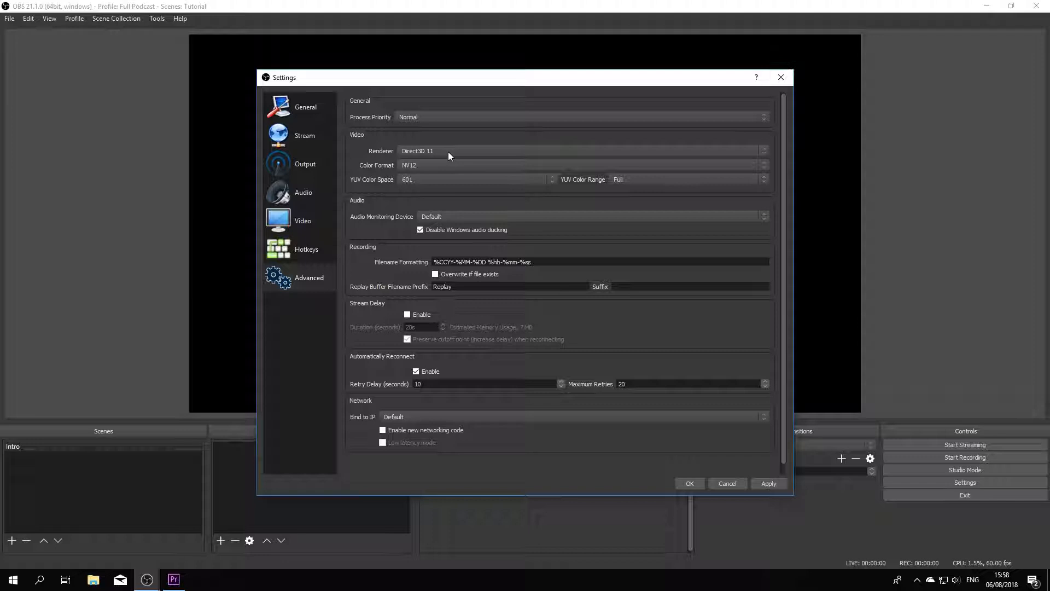
Step: Select NV12 as the color format in the Advanced video settings
left_click(435, 164)
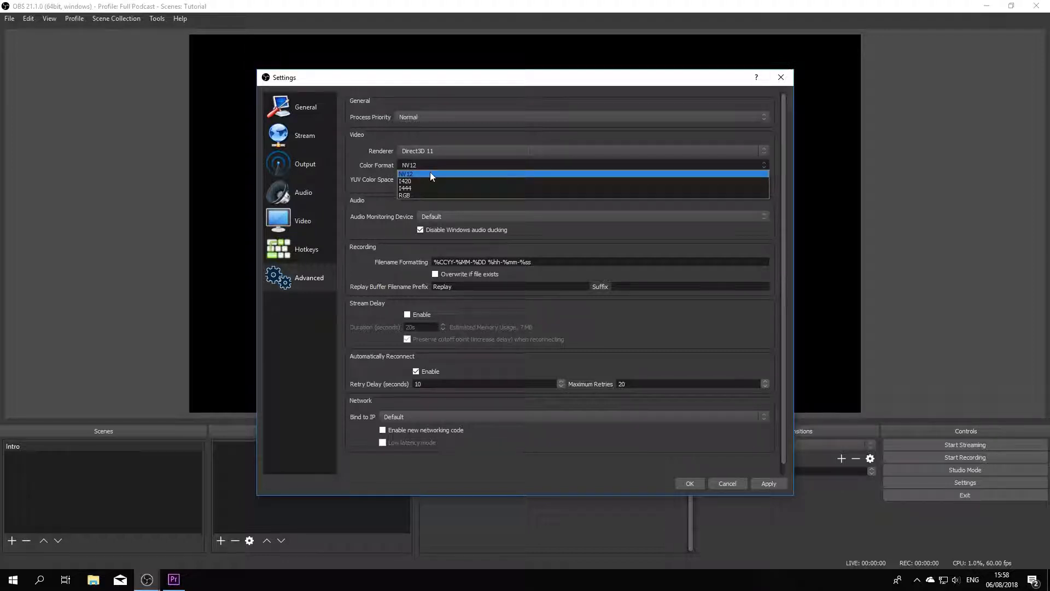
left_click(431, 174)
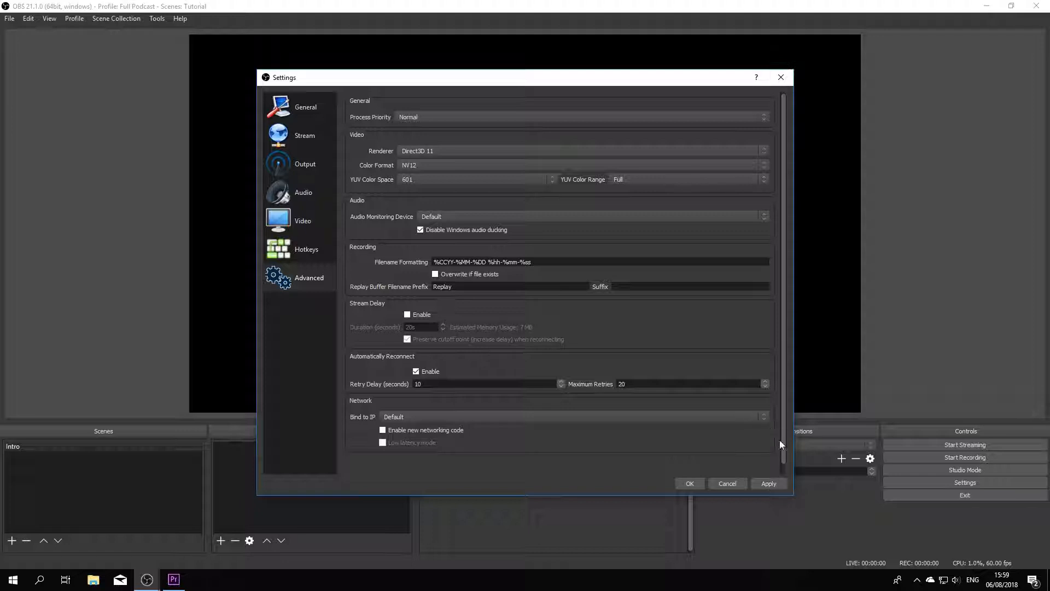
left_click(146, 579)
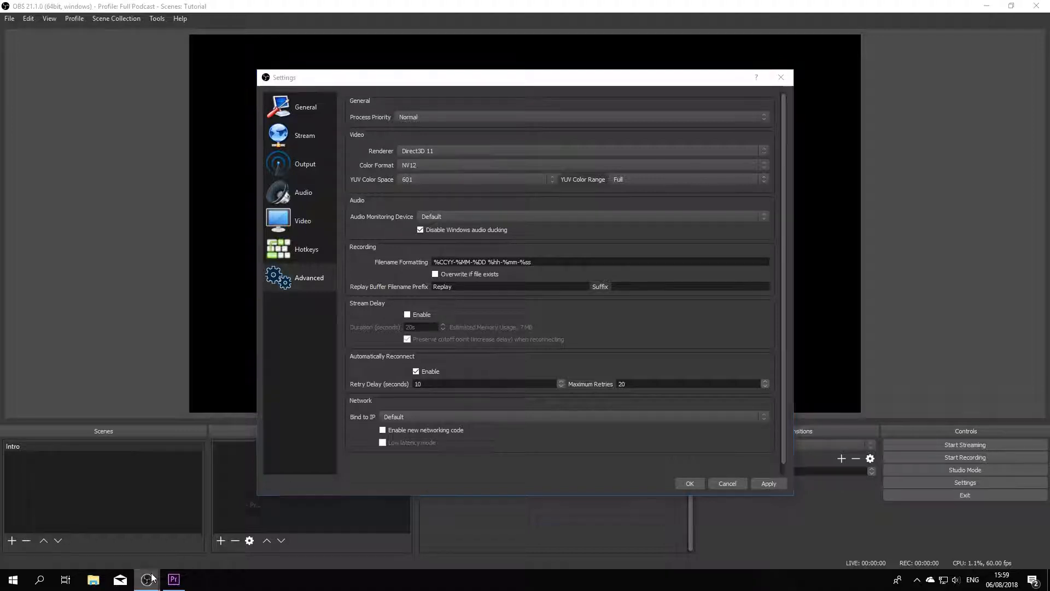